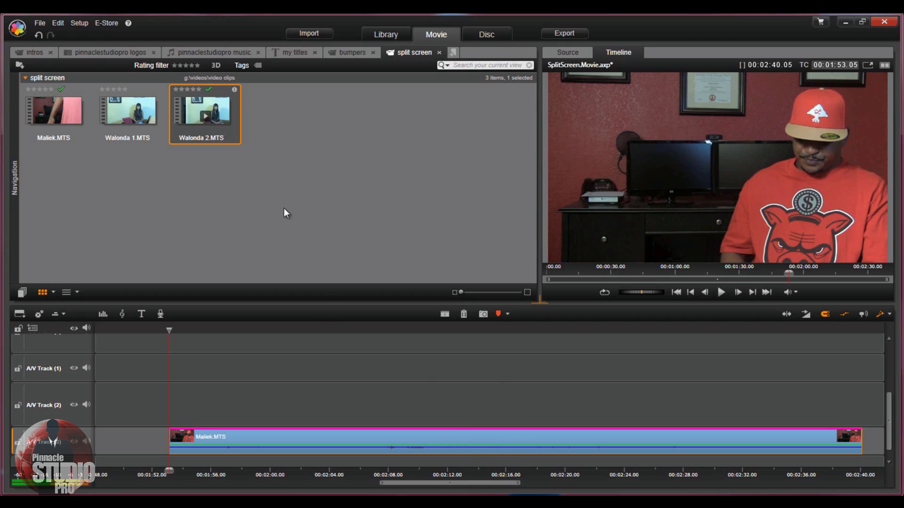
# Place Walonda 2.MTS on the track directly above Maliek.MTS, starting at about 00:02:02
pyautogui.moveTo(212, 100); pyautogui.dragTo(311, 391)
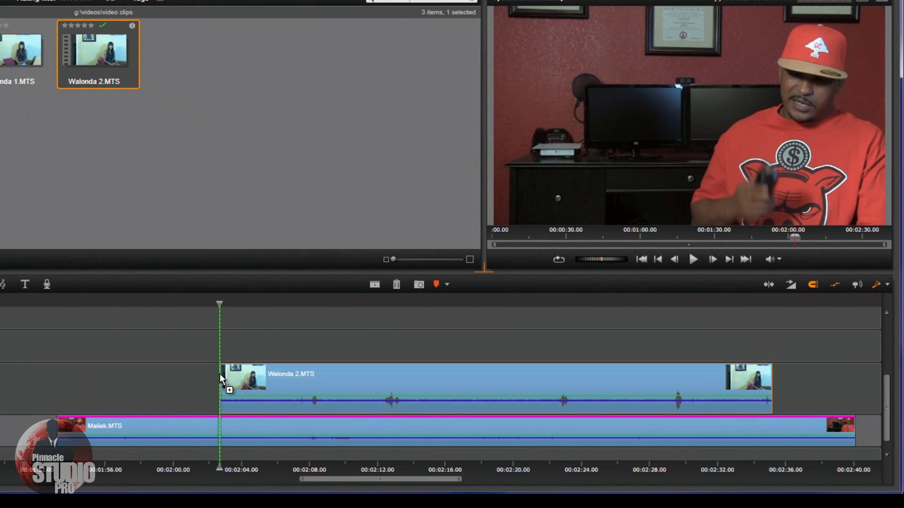
pyautogui.moveTo(219, 374); pyautogui.dragTo(219, 374)
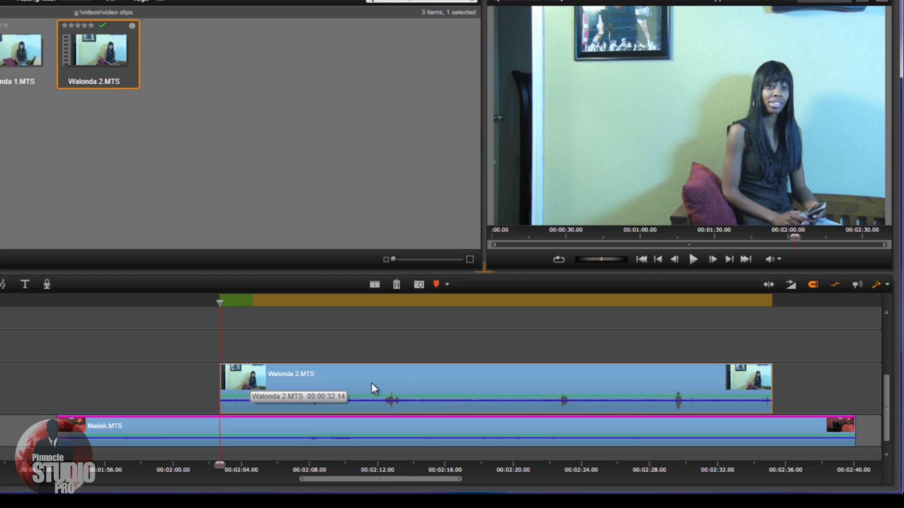
pyautogui.moveTo(392, 377)
pyautogui.mouseDown()
pyautogui.moveTo(369, 379)
pyautogui.moveTo(376, 382)
pyautogui.mouseUp()
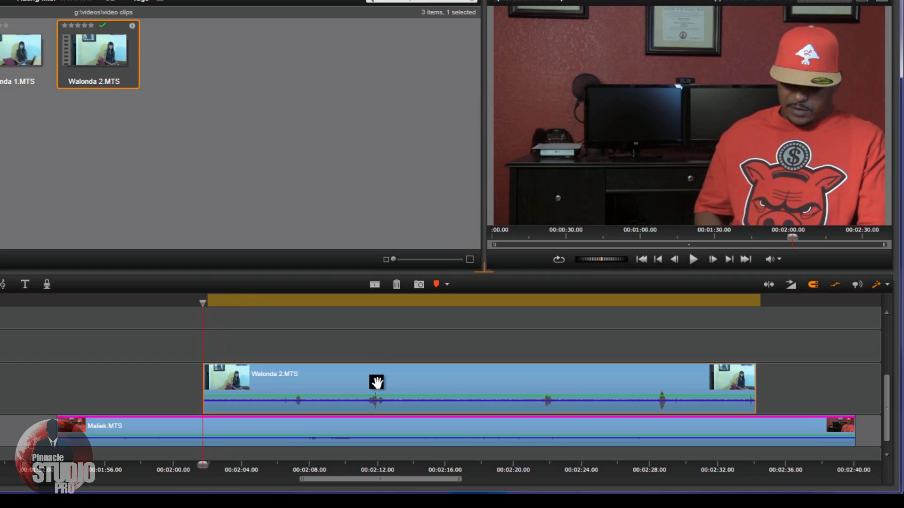
# Trim about 3 seconds off the beginning of the Walonda 2.MTS clip on the timeline
pyautogui.click(205, 303)
pyautogui.moveTo(222, 304); pyautogui.dragTo(259, 316)
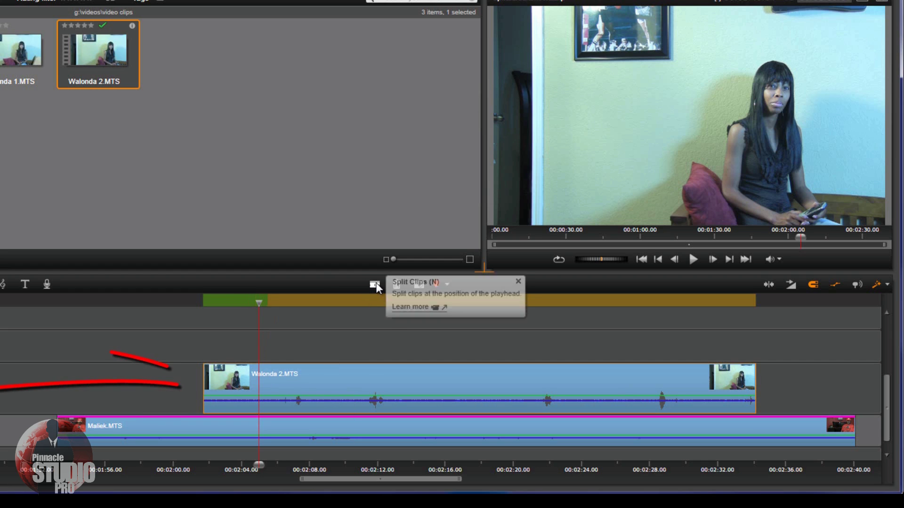
pyautogui.moveTo(209, 385); pyautogui.dragTo(252, 386)
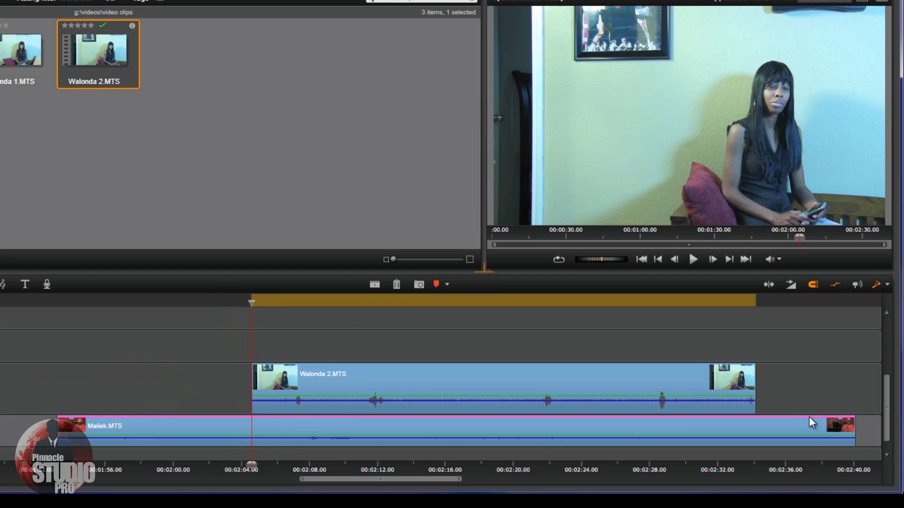
# Play Maliek.MTS from about 00:01:56, add a marker at about 00:02:00 and move Walonda 2.MTS to start there
pyautogui.moveTo(889, 399); pyautogui.dragTo(888, 408)
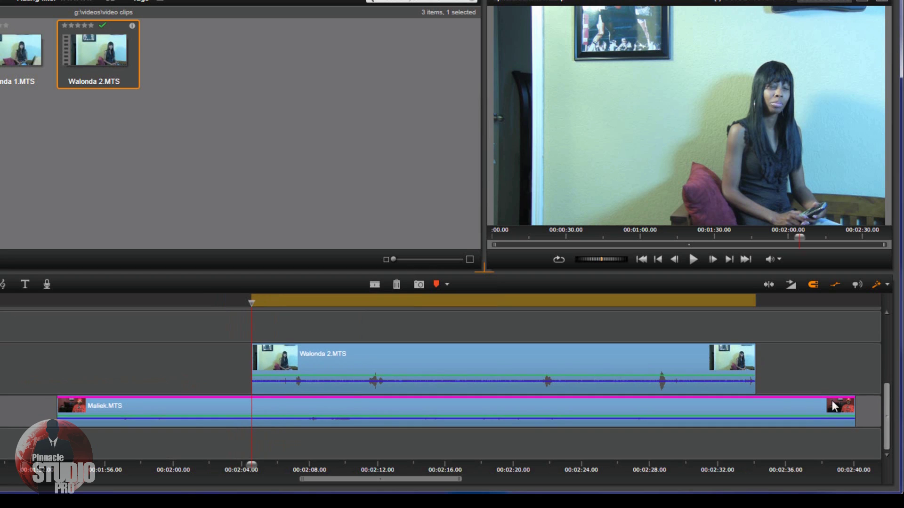
pyautogui.moveTo(254, 302)
pyautogui.mouseDown()
pyautogui.moveTo(140, 309)
pyautogui.moveTo(82, 295)
pyautogui.moveTo(106, 303)
pyautogui.mouseUp()
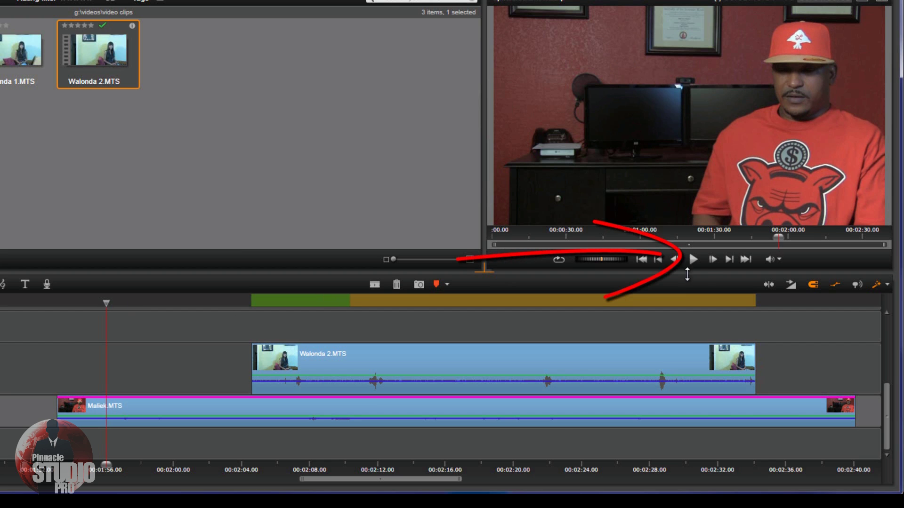
pyautogui.click(692, 259)
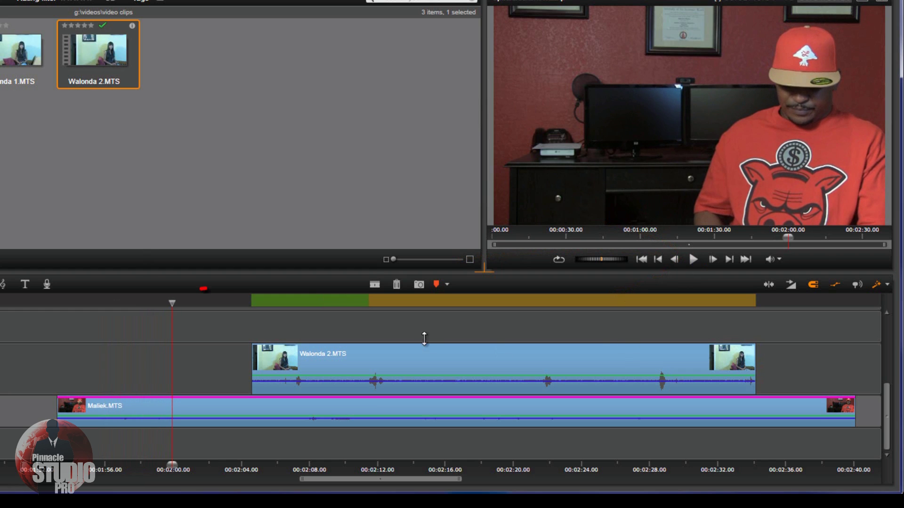
pyautogui.click(437, 285)
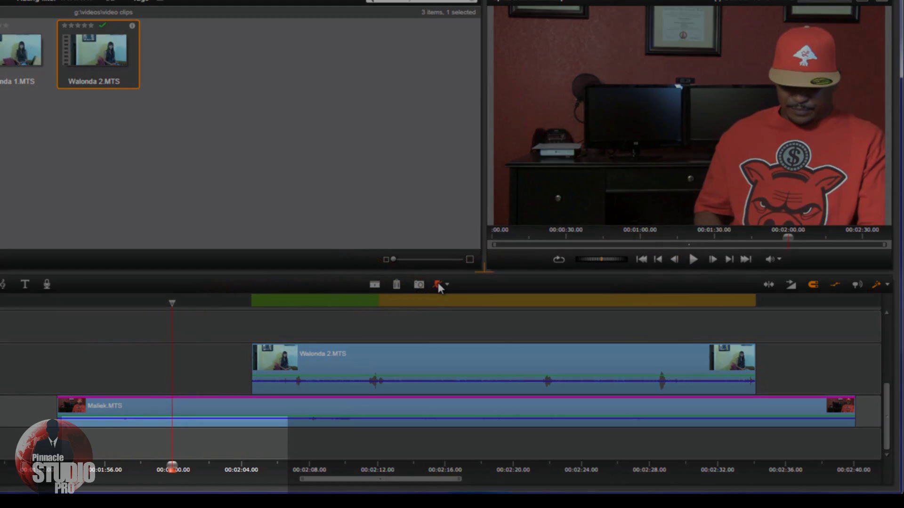
pyautogui.moveTo(444, 364); pyautogui.dragTo(362, 361)
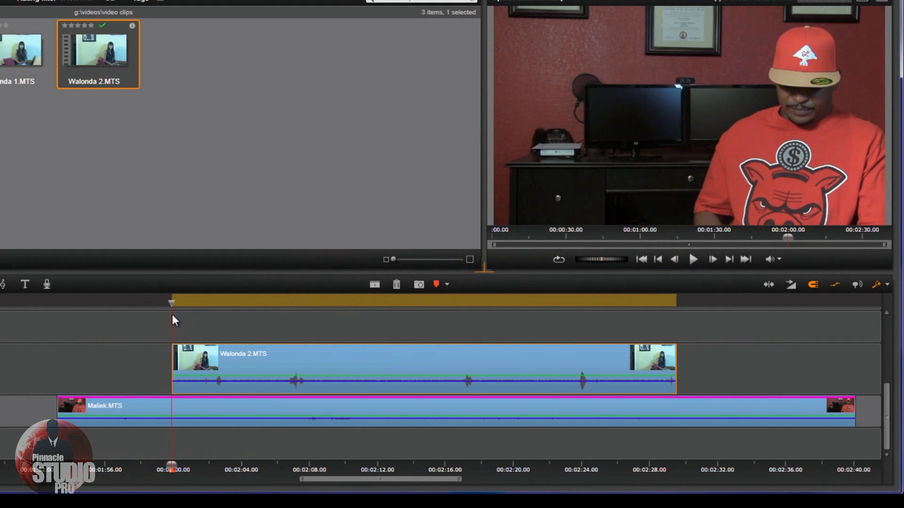
pyautogui.moveTo(168, 303); pyautogui.dragTo(161, 323)
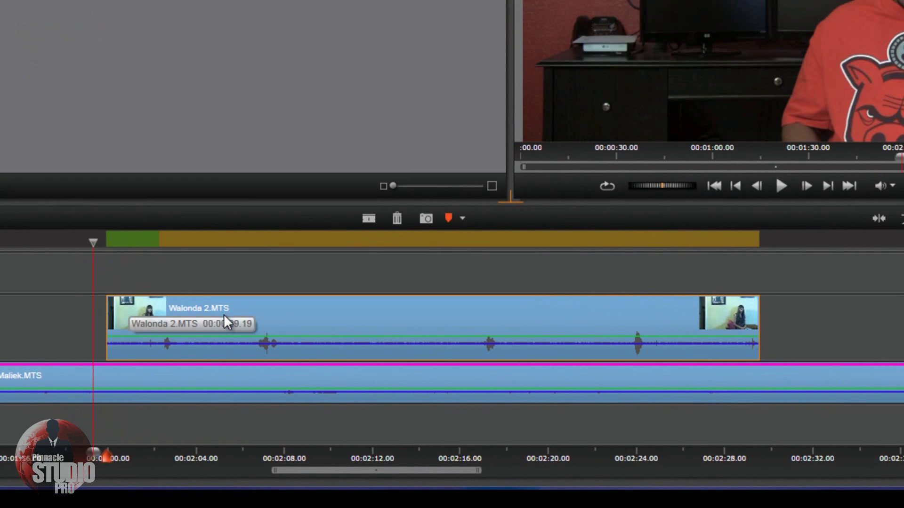
# Open Walonda 2.MTS in the Effects Editor and apply the 2D Editor Advanced effect from the 2D-3D group
pyautogui.click(225, 314)
pyautogui.rightClick(254, 315)
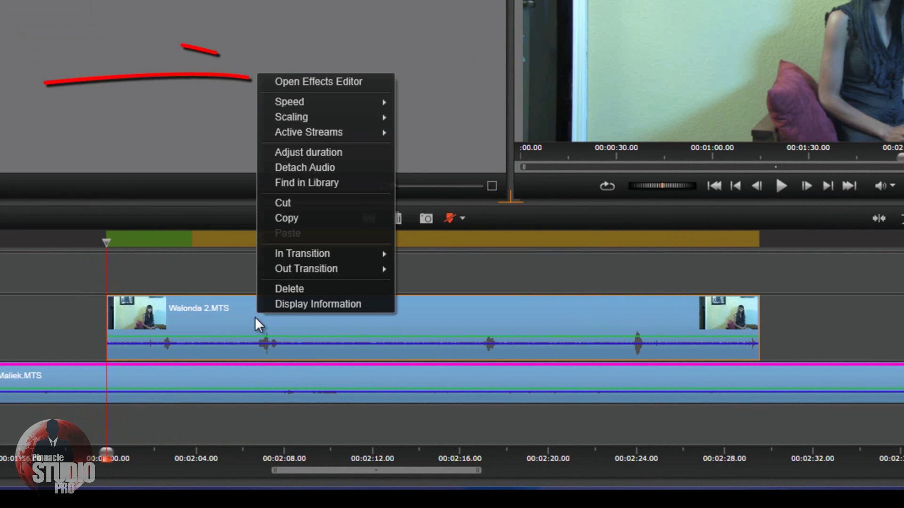
pyautogui.click(329, 80)
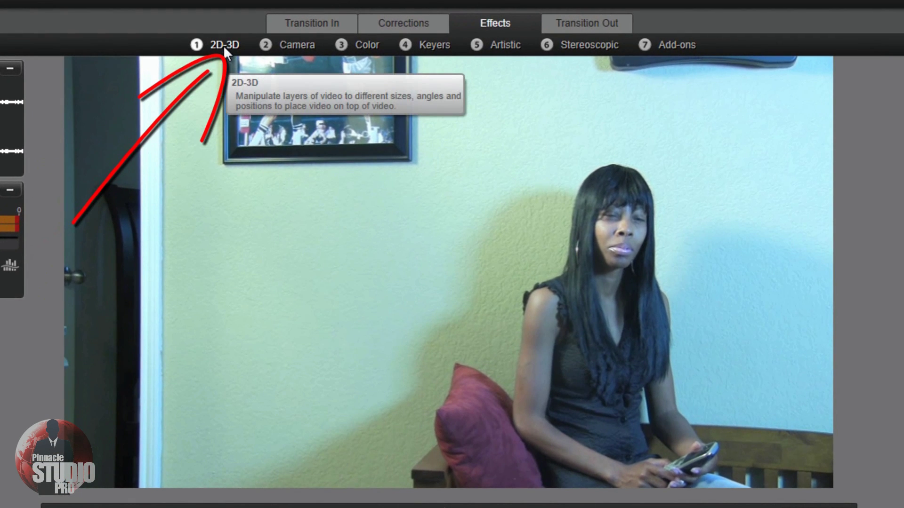
pyautogui.click(223, 45)
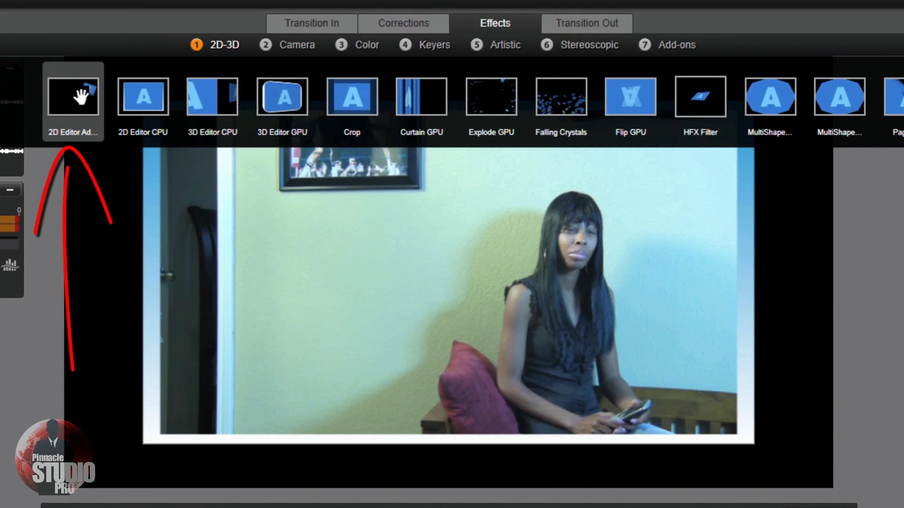
pyautogui.click(81, 93)
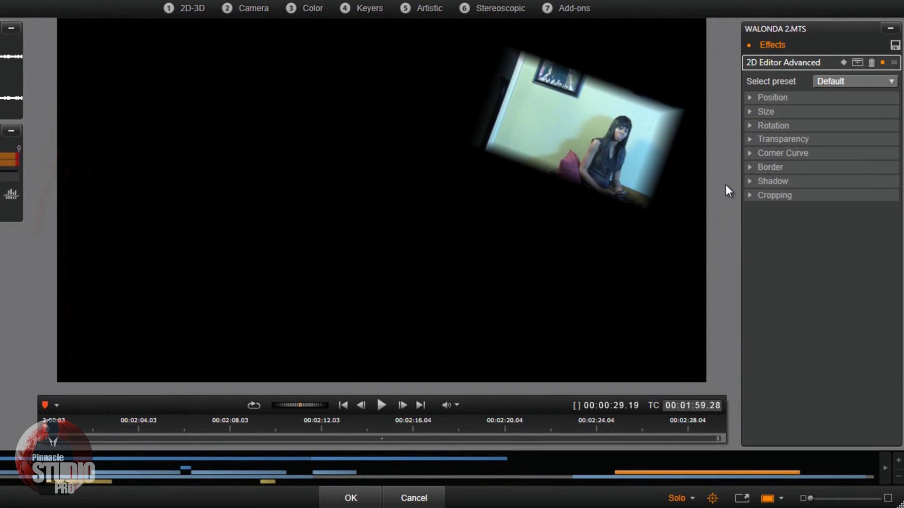
# Set the 2D Editor Advanced preset to No Preset and make the preview show the media and the tracks below
pyautogui.click(891, 83)
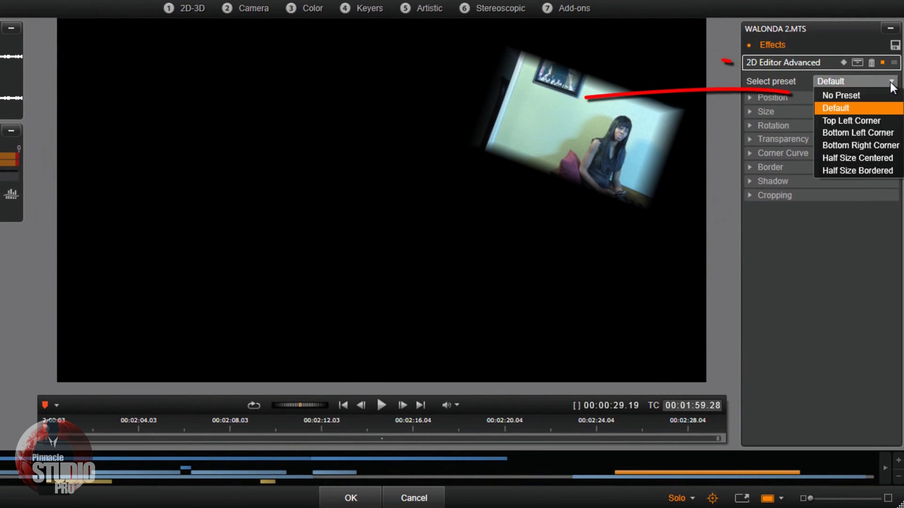
pyautogui.click(874, 96)
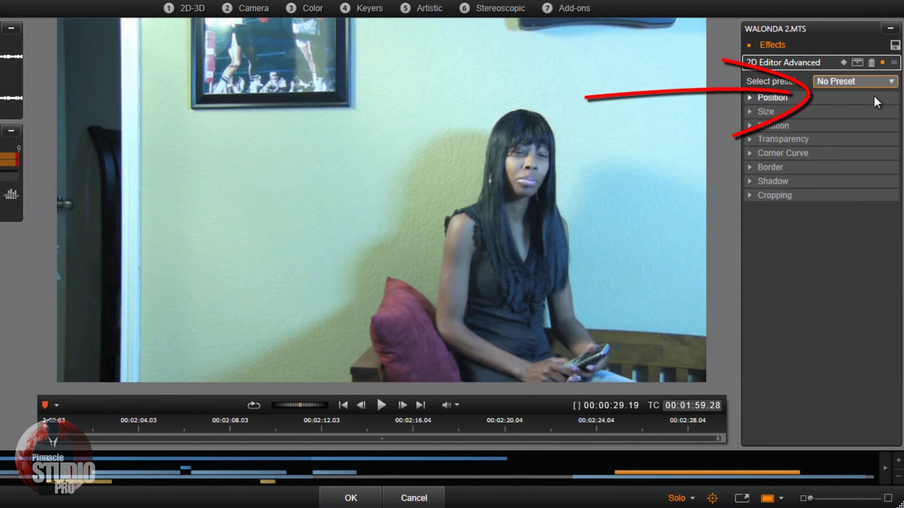
pyautogui.click(692, 499)
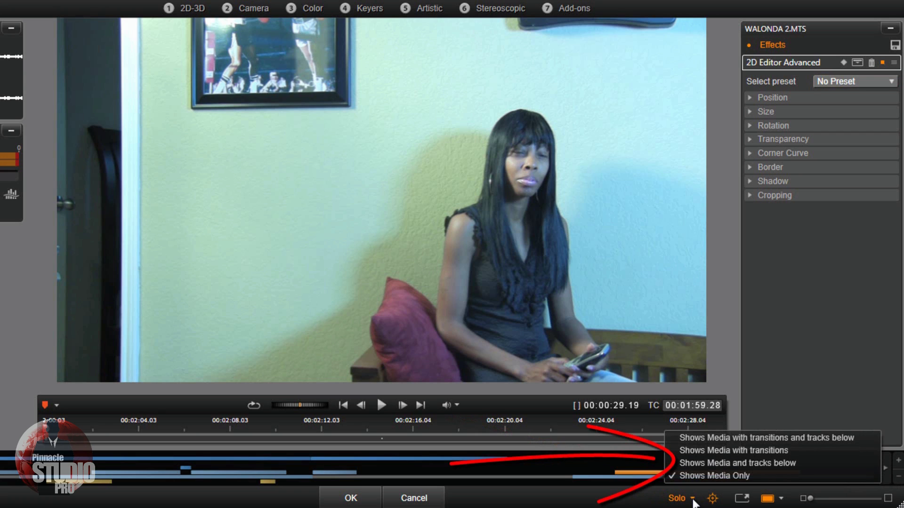
pyautogui.click(717, 459)
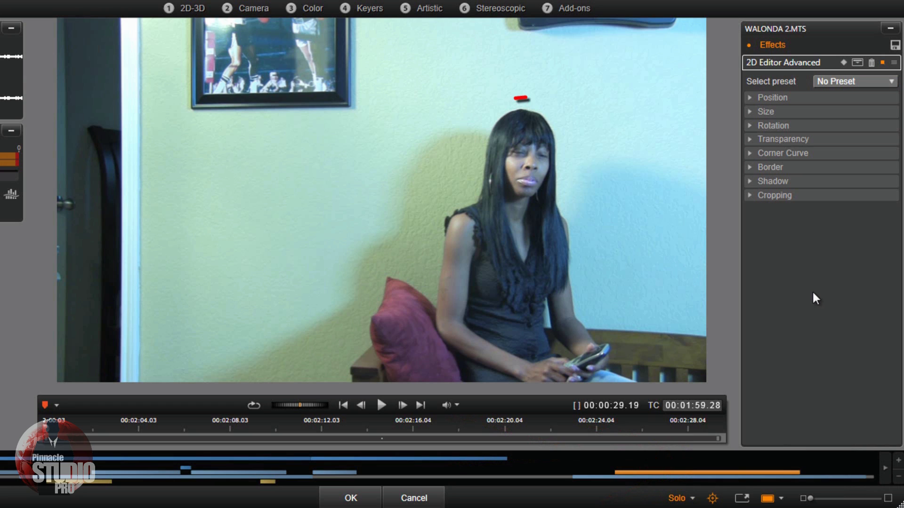
# Set the horizontal position of Walonda 2.MTS to -50
pyautogui.click(748, 97)
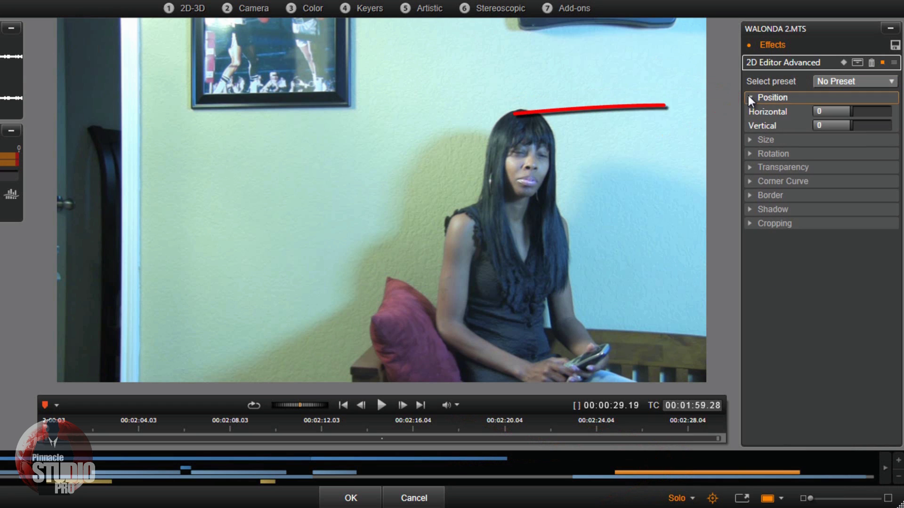
pyautogui.click(830, 112)
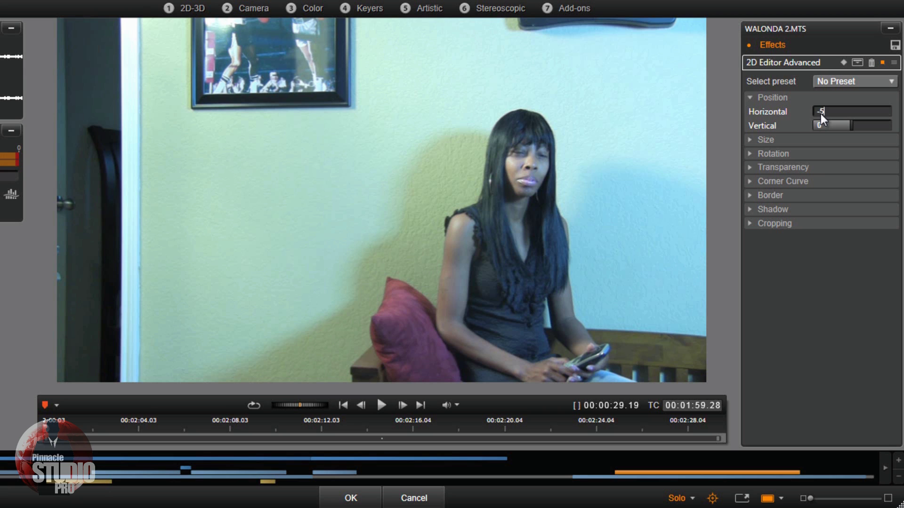
pyautogui.write('0')
pyautogui.press('Return')
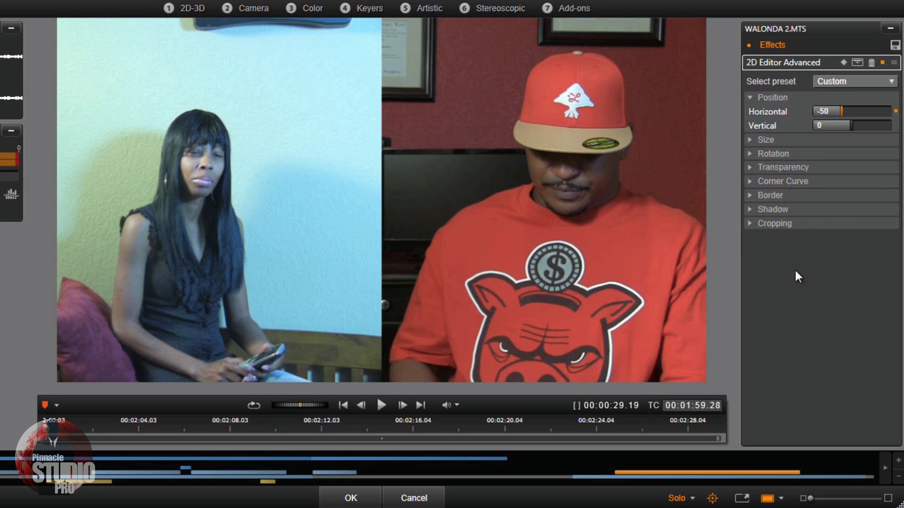
# Give the Walonda 2.MTS clip a white border with a width of 10
pyautogui.click(750, 198)
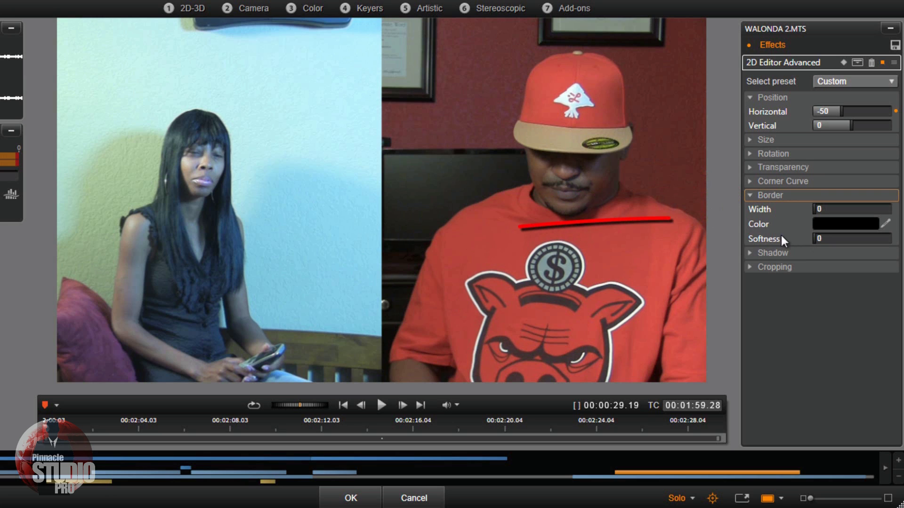
pyautogui.click(825, 224)
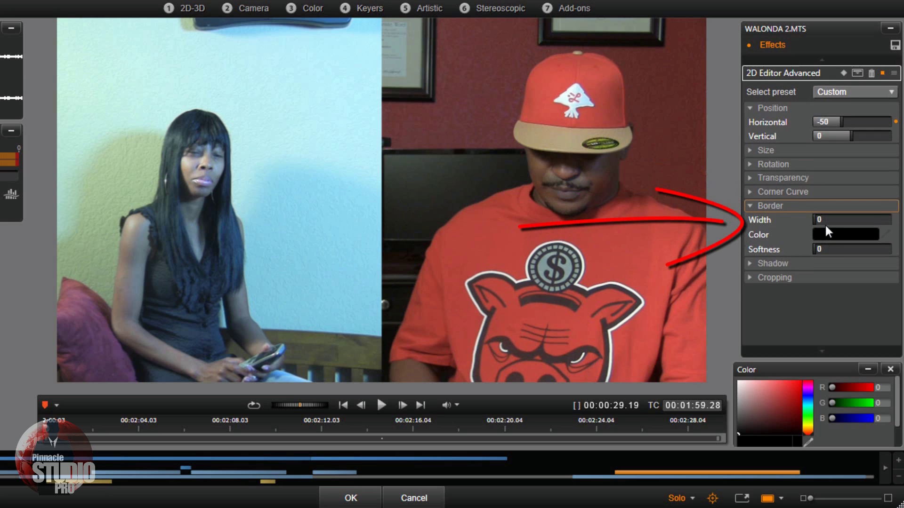
pyautogui.click(738, 382)
pyautogui.click(738, 381)
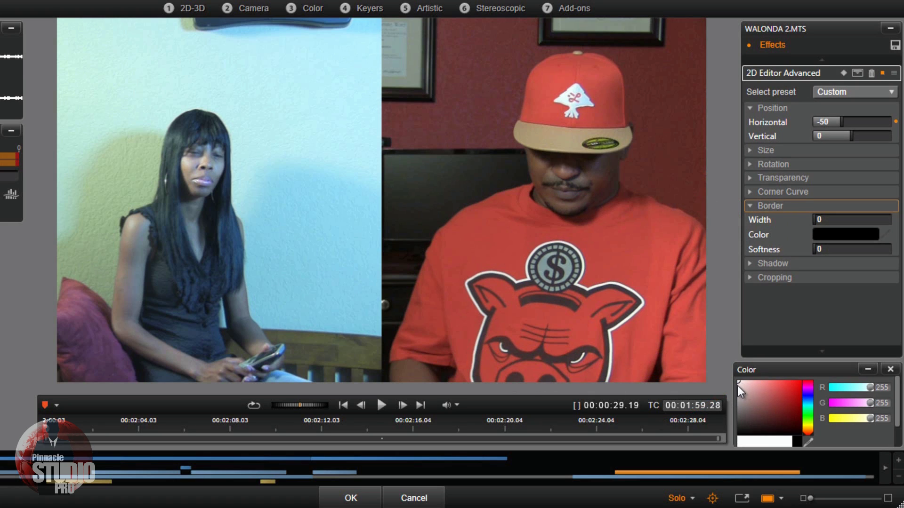
pyautogui.scroll(-2, 871, 414)
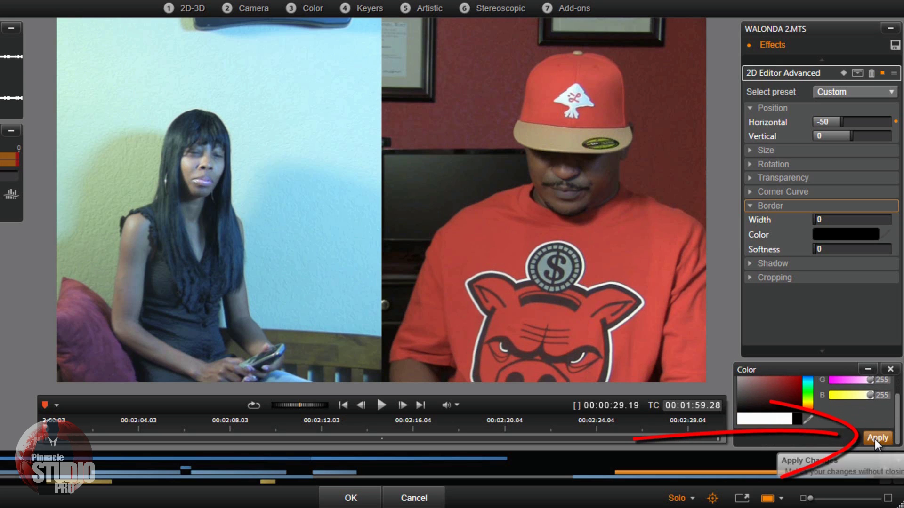
pyautogui.click(875, 439)
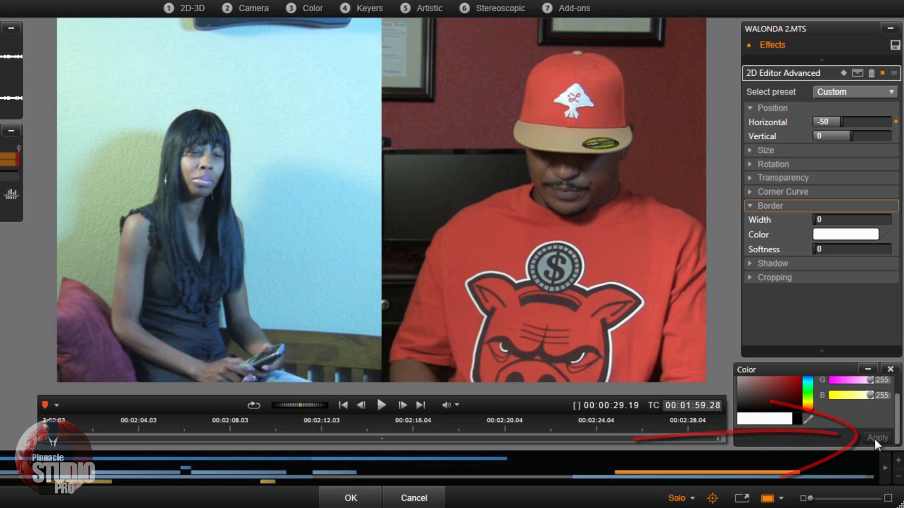
pyautogui.click(823, 219)
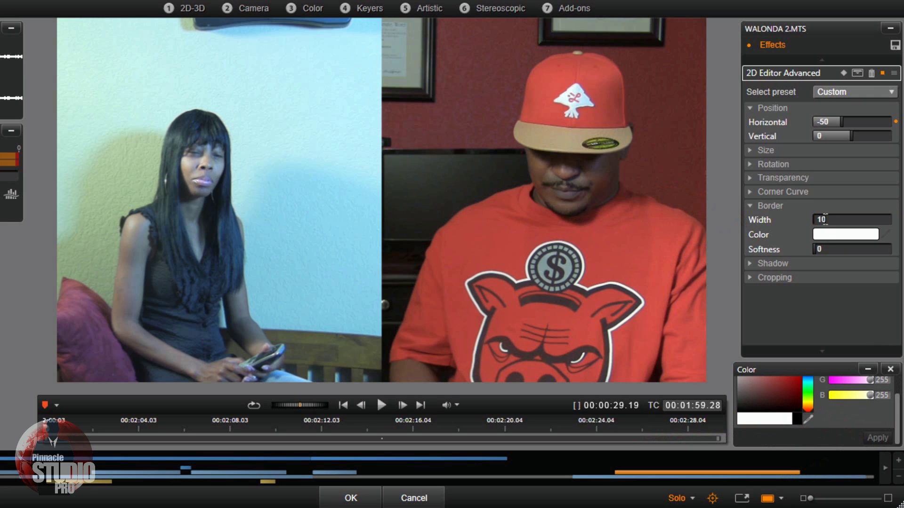
pyautogui.moveTo(825, 220); pyautogui.dragTo(823, 219)
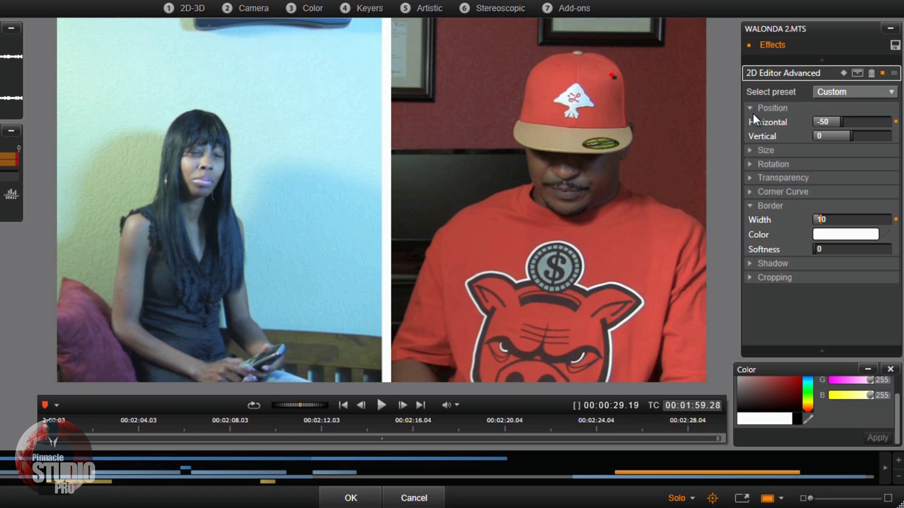
# Enable keyframing for the 2D Editor Advanced effect and add a keyframe at 00:02:01.03
pyautogui.click(843, 72)
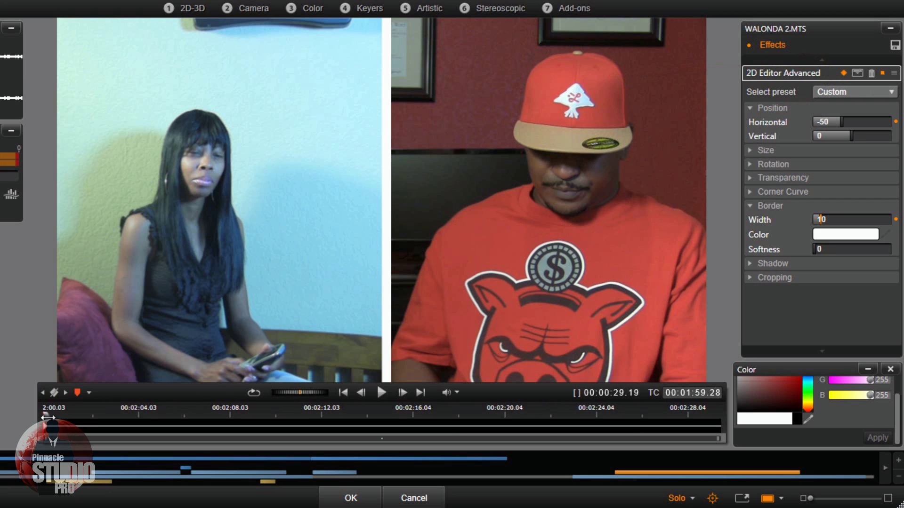
pyautogui.moveTo(47, 417); pyautogui.dragTo(15, 409)
pyautogui.moveTo(14, 408); pyautogui.dragTo(70, 412)
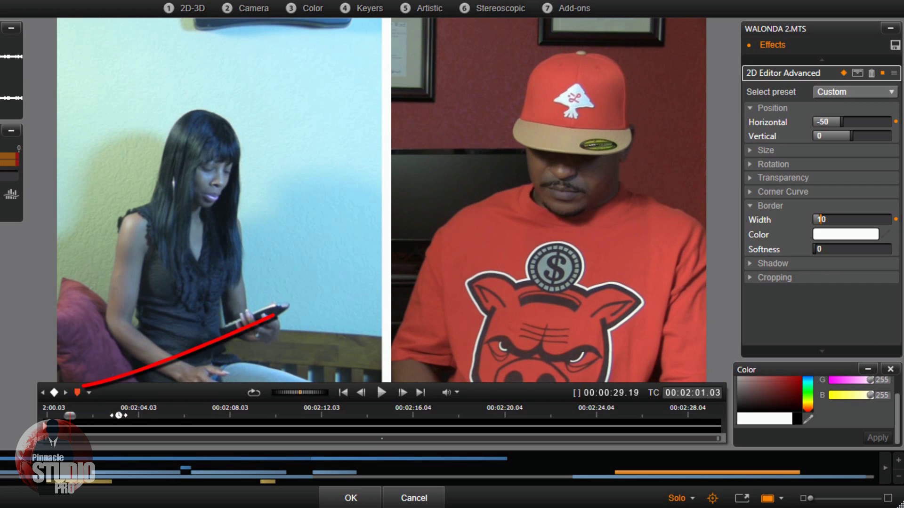
pyautogui.click(55, 393)
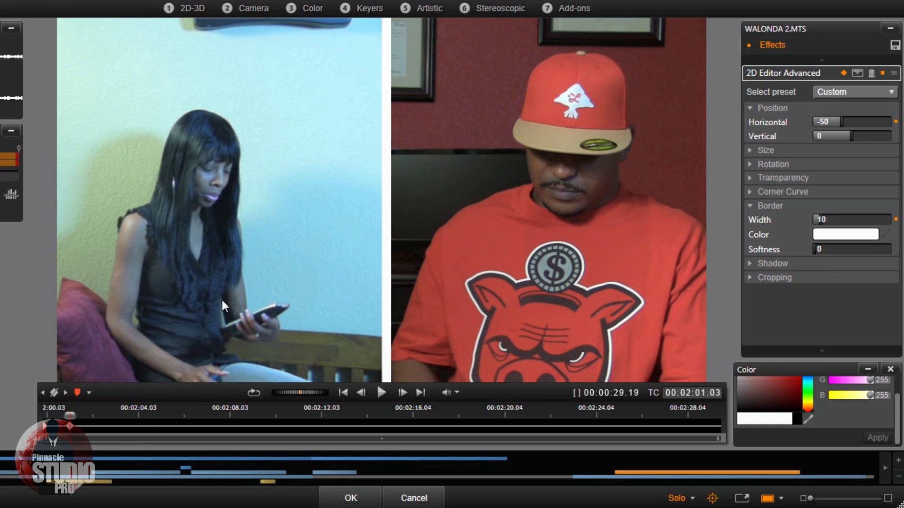
# Set the horizontal position to about -106 at the first keyframe, moving Walonda 2.MTS fully out of the frame
pyautogui.click(41, 393)
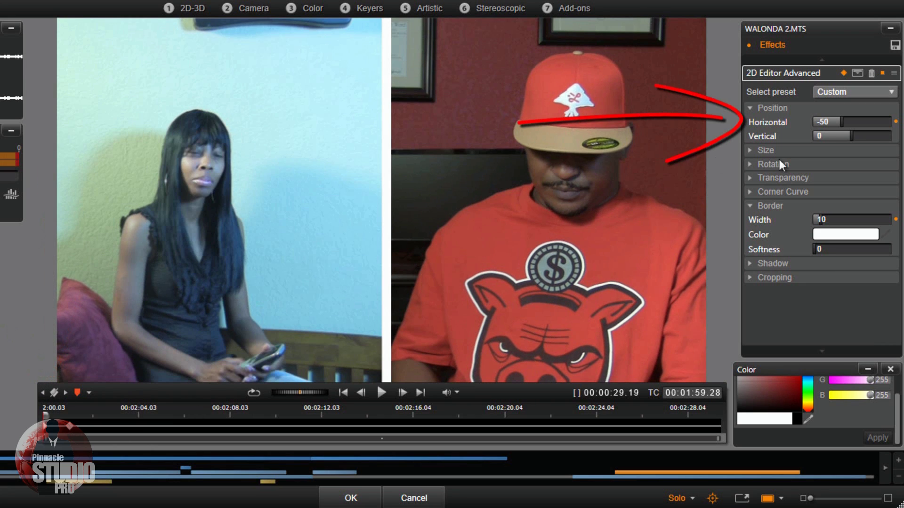
pyautogui.moveTo(840, 121); pyautogui.dragTo(814, 121)
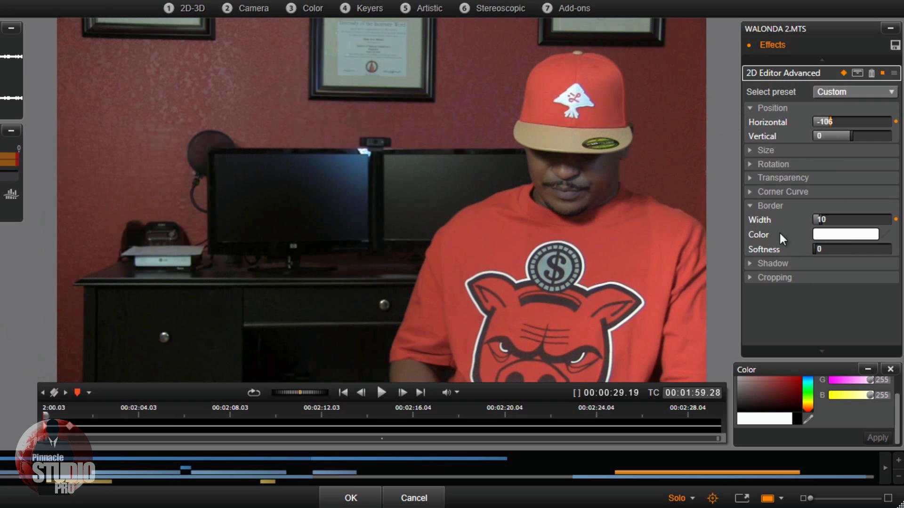
pyautogui.click(47, 416)
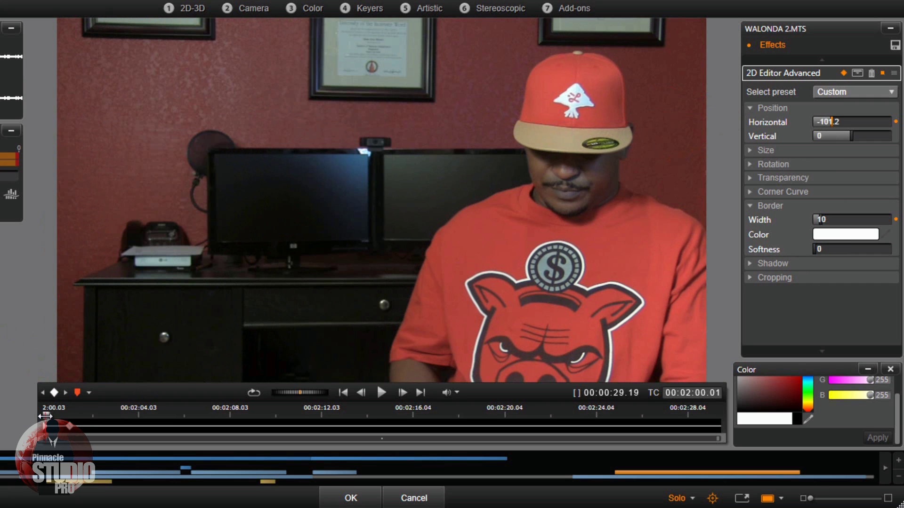
# Add a keyframe at 00:02:25.23 holding the split-screen position, and set the horizontal position to about -102.2 at 00:02:29.18
pyautogui.moveTo(47, 416); pyautogui.dragTo(633, 419)
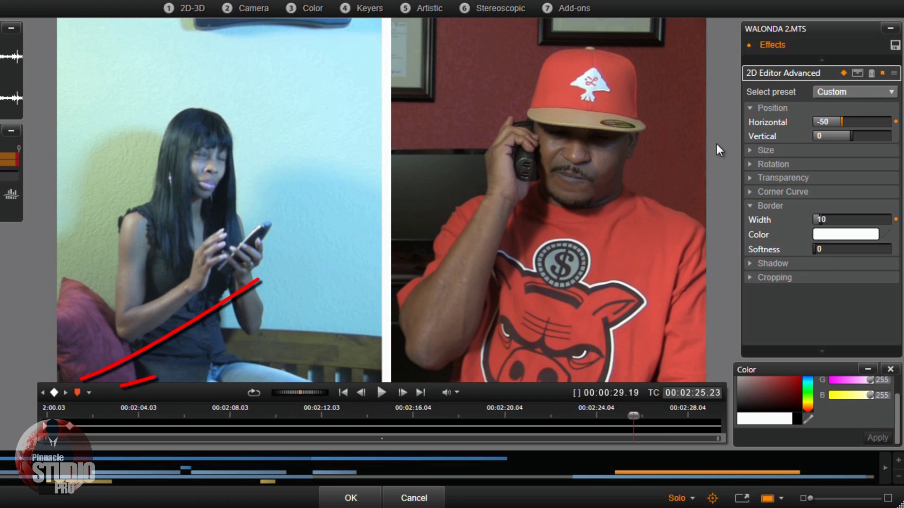
pyautogui.click(54, 393)
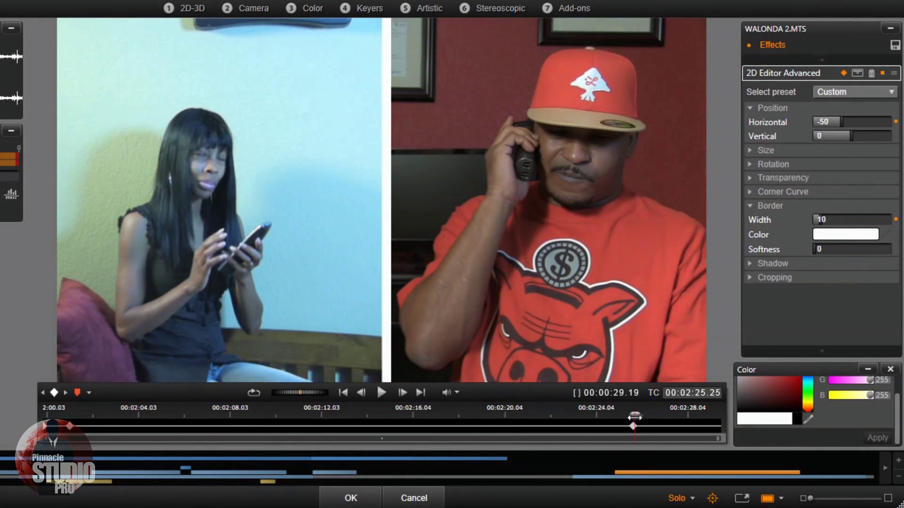
pyautogui.moveTo(633, 416); pyautogui.dragTo(720, 420)
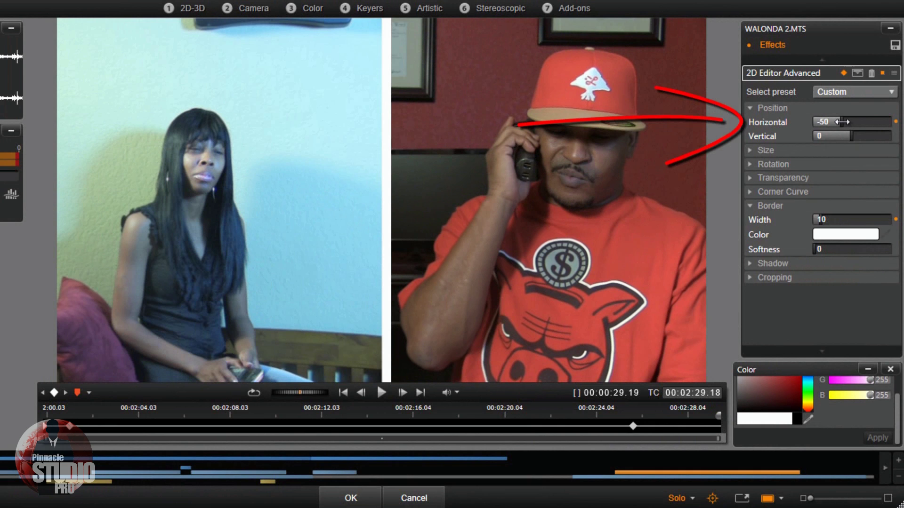
pyautogui.moveTo(841, 122); pyautogui.dragTo(821, 117)
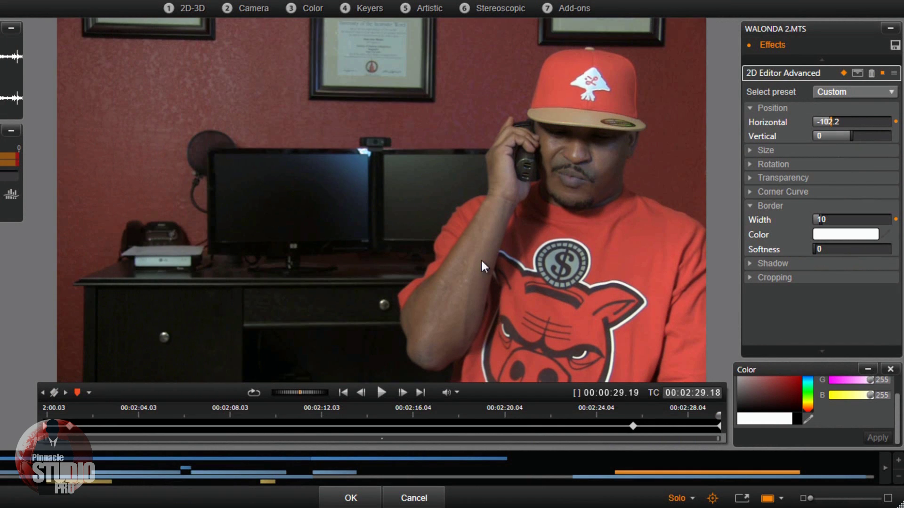
# Play back the start of the Walonda 2.MTS clip and its ending from 00:02:24.16 to check the slide-in and slide-out
pyautogui.moveTo(718, 415); pyautogui.dragTo(45, 425)
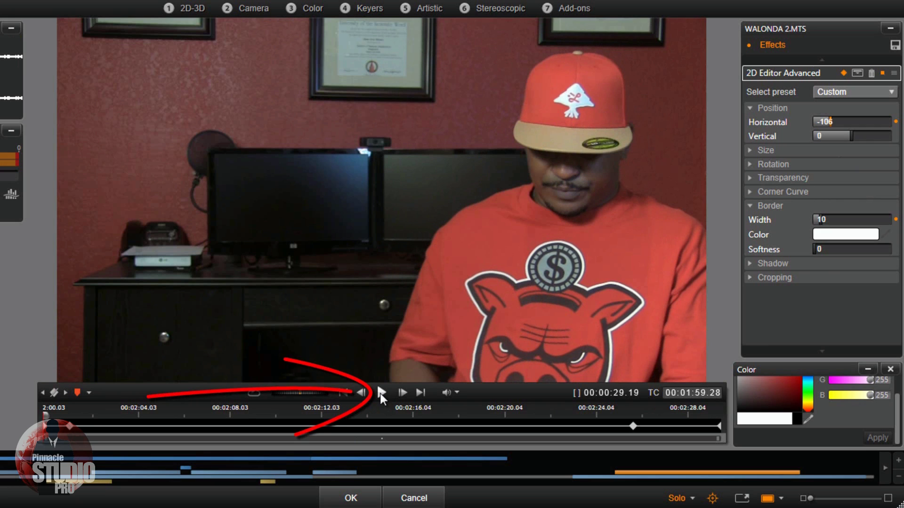
pyautogui.click(381, 393)
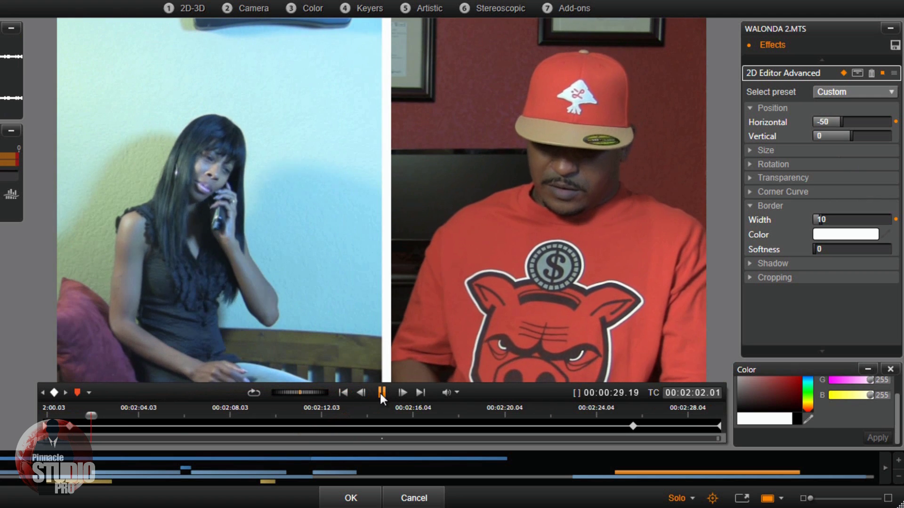
pyautogui.click(605, 418)
pyautogui.press('space')
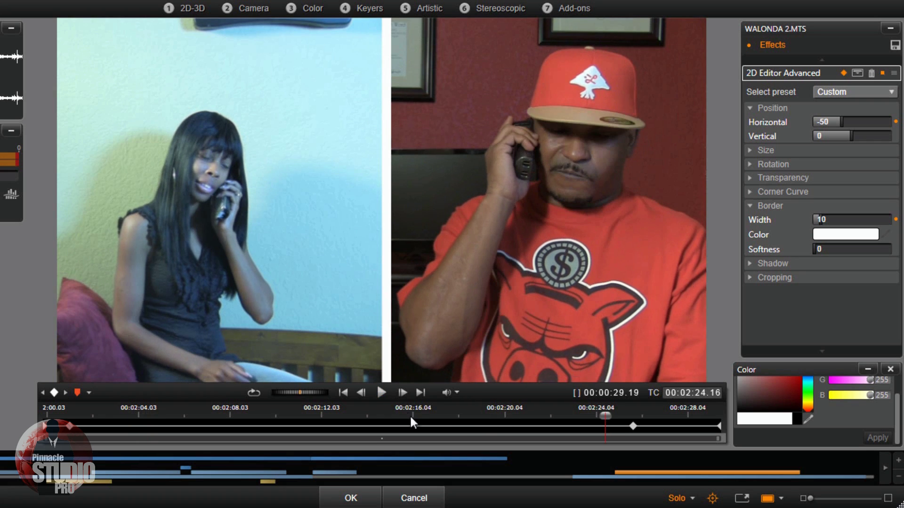
pyautogui.click(381, 393)
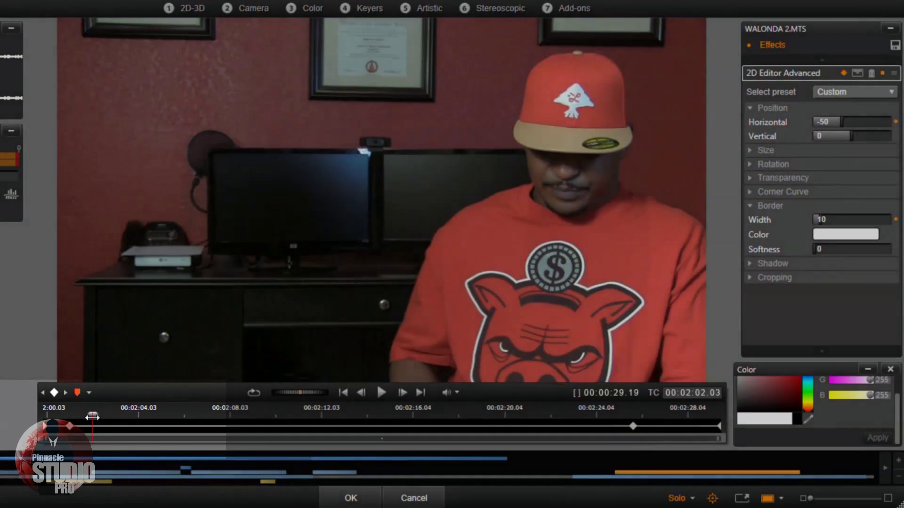
# Add a keyframe at 00:02:27.00 and set its horizontal position to -102.2, matching the keyframe at the clip's end
pyautogui.moveTo(47, 412); pyautogui.dragTo(660, 418)
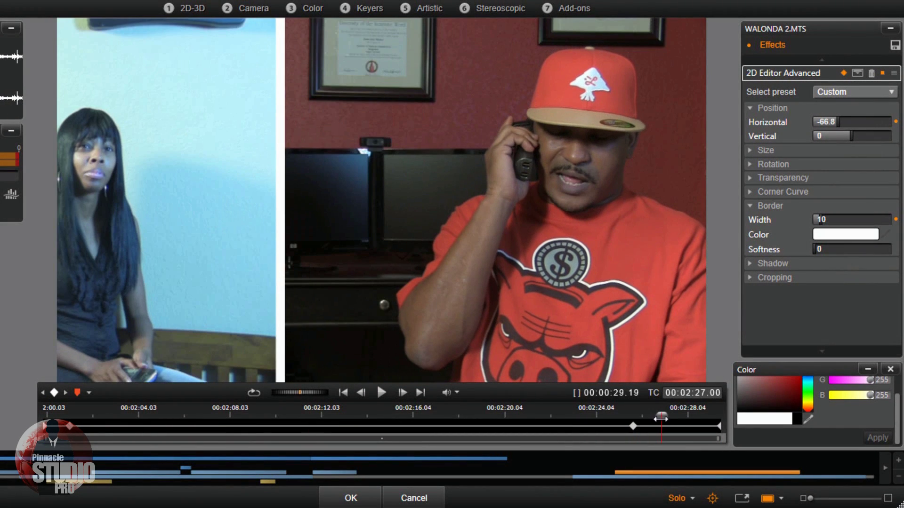
pyautogui.click(54, 392)
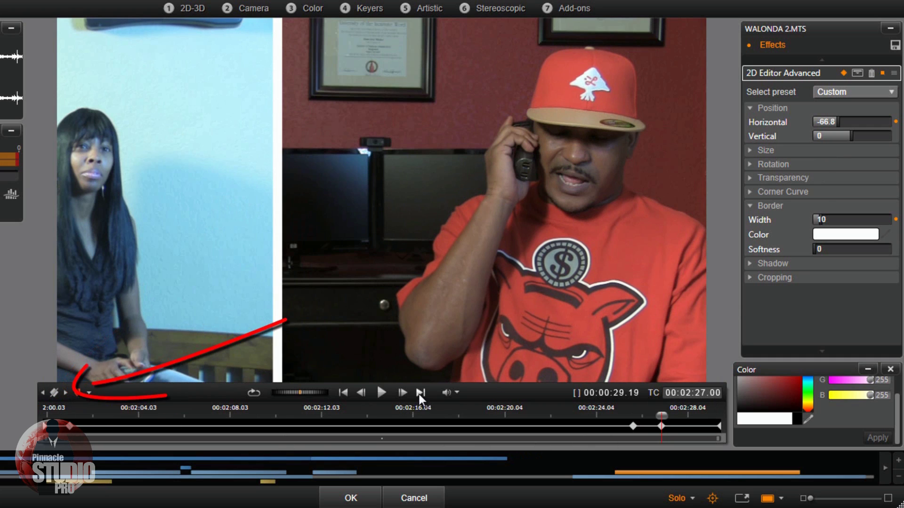
pyautogui.click(67, 393)
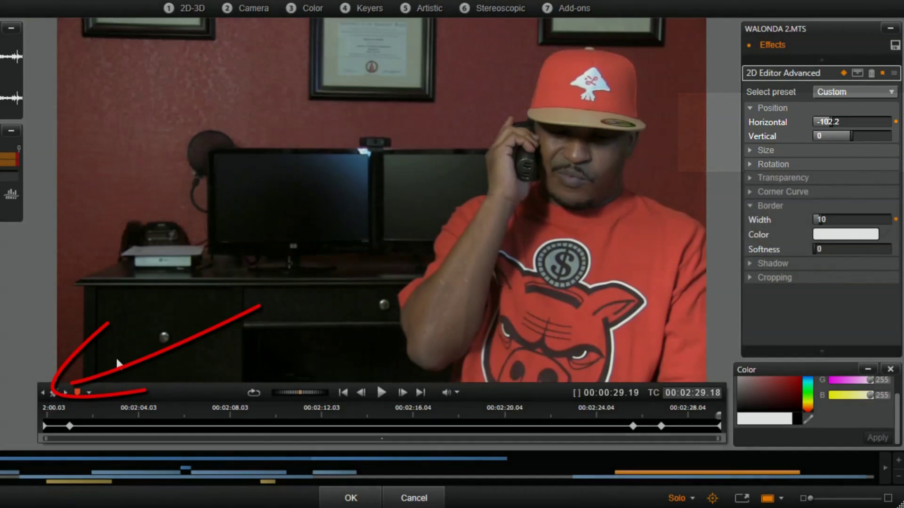
pyautogui.click(42, 392)
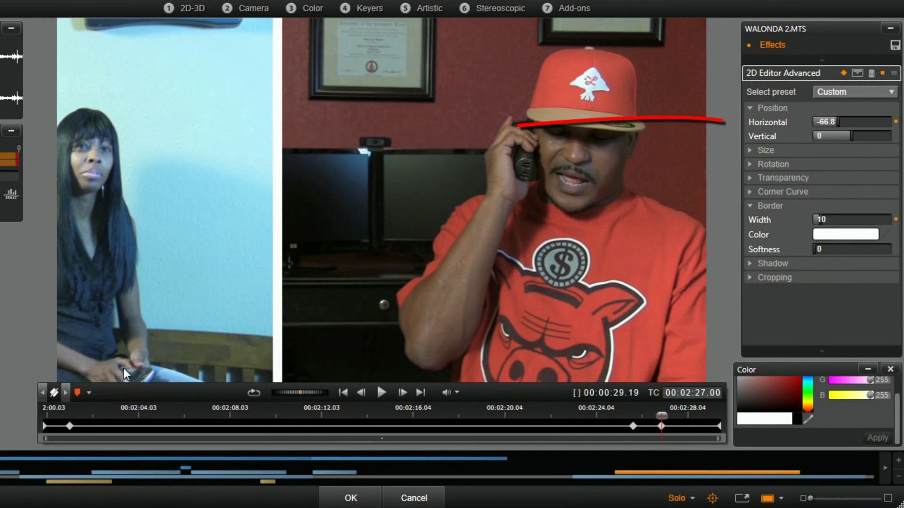
pyautogui.click(827, 119)
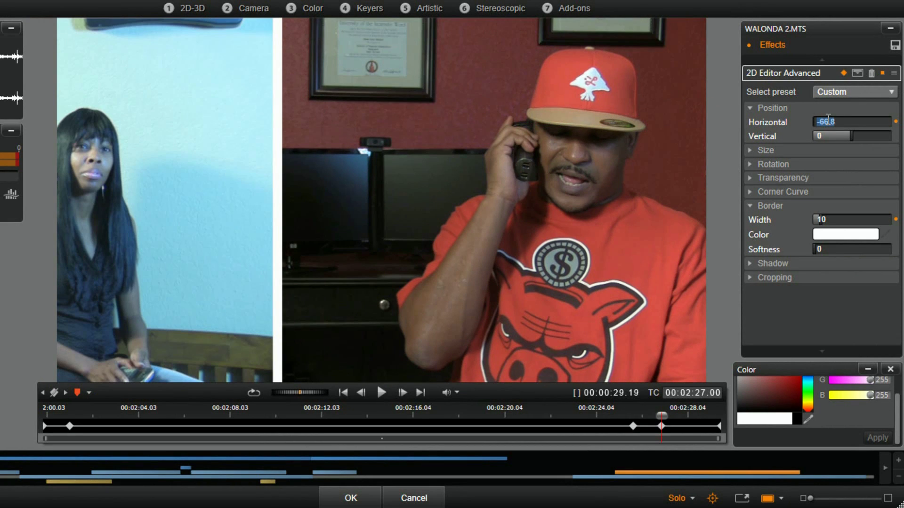
pyautogui.press('XF86AudioLowerVolume')
pyautogui.press('BackSpace')
pyautogui.write('-102.2')
pyautogui.press('Return')
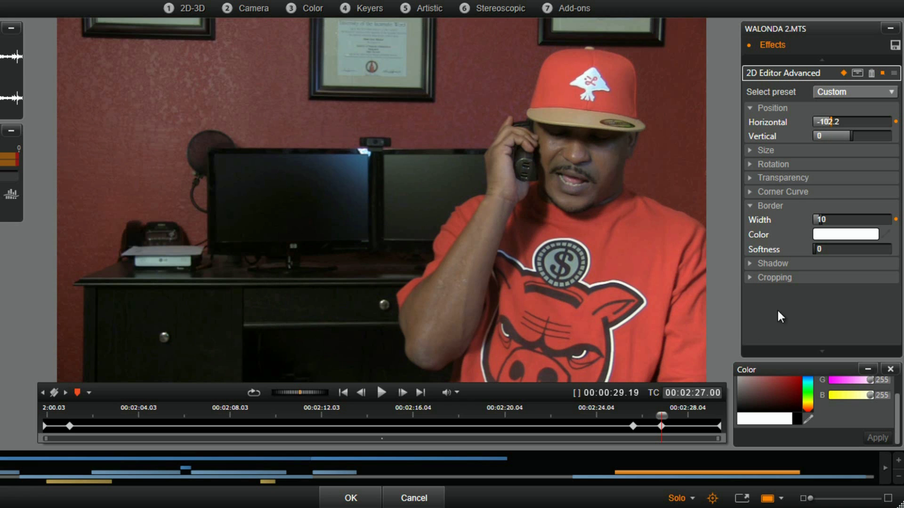
# Preview the slide-out from 00:02:24.03 and accept the effect changes to return to the timeline
pyautogui.click(595, 414)
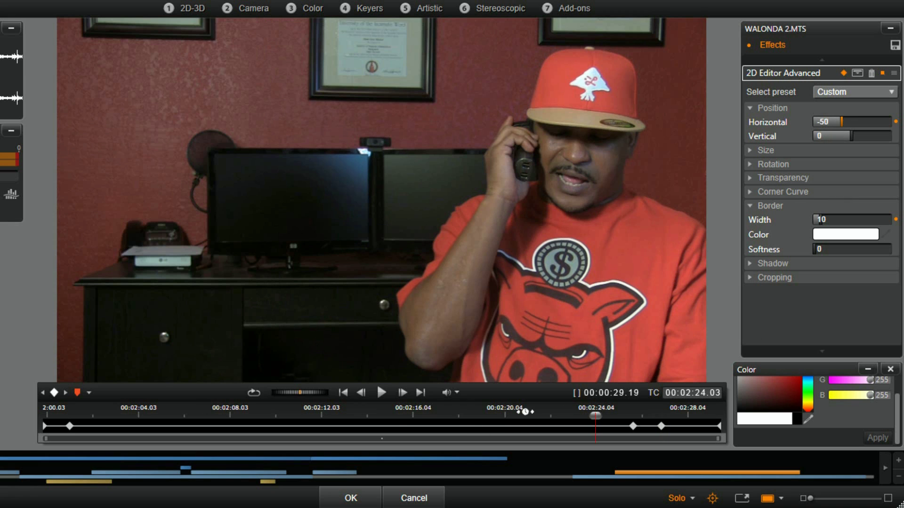
pyautogui.click(381, 392)
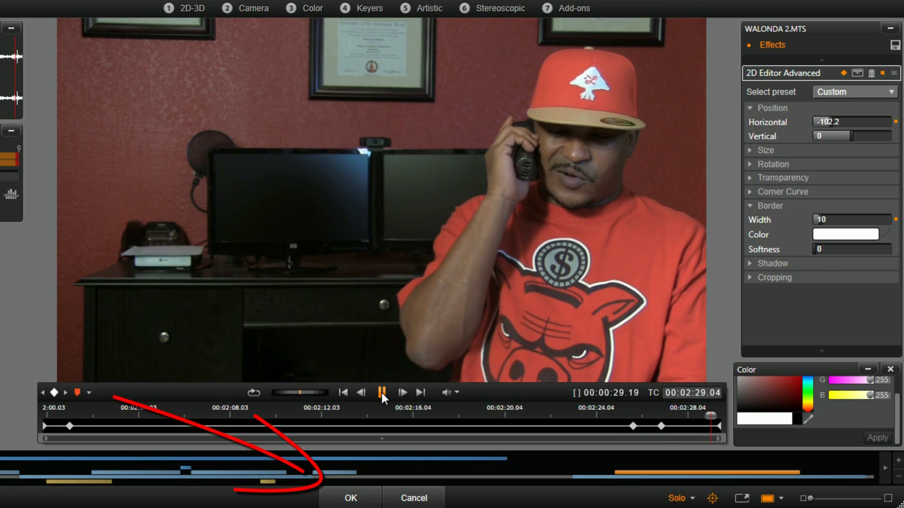
pyautogui.click(351, 498)
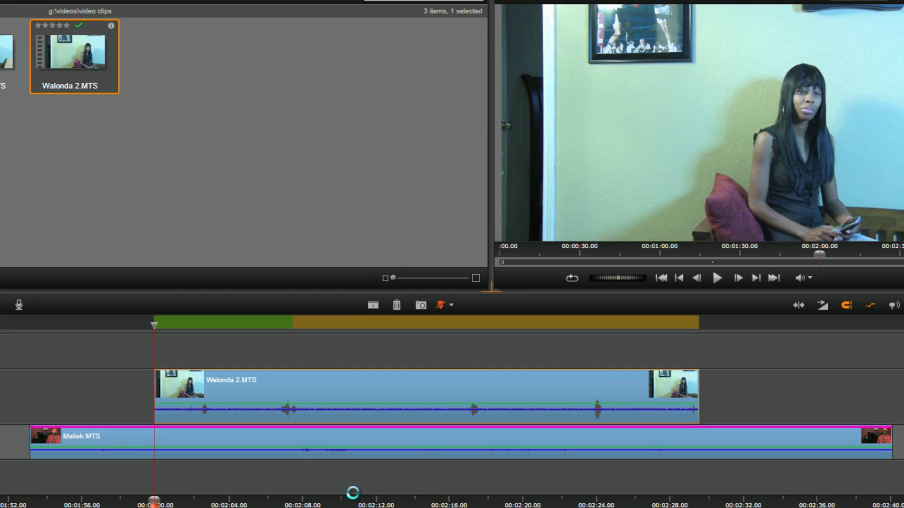